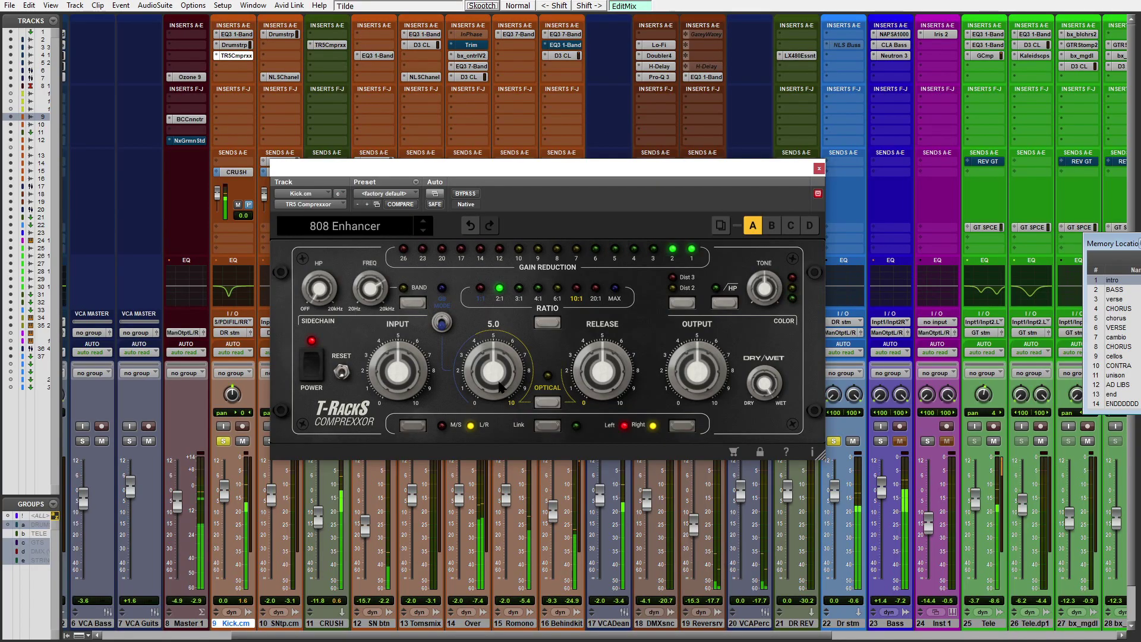
Enable Dist 2 on the Kick compressor and set its dry/wet mix to about 47%.
left_click(683, 304)
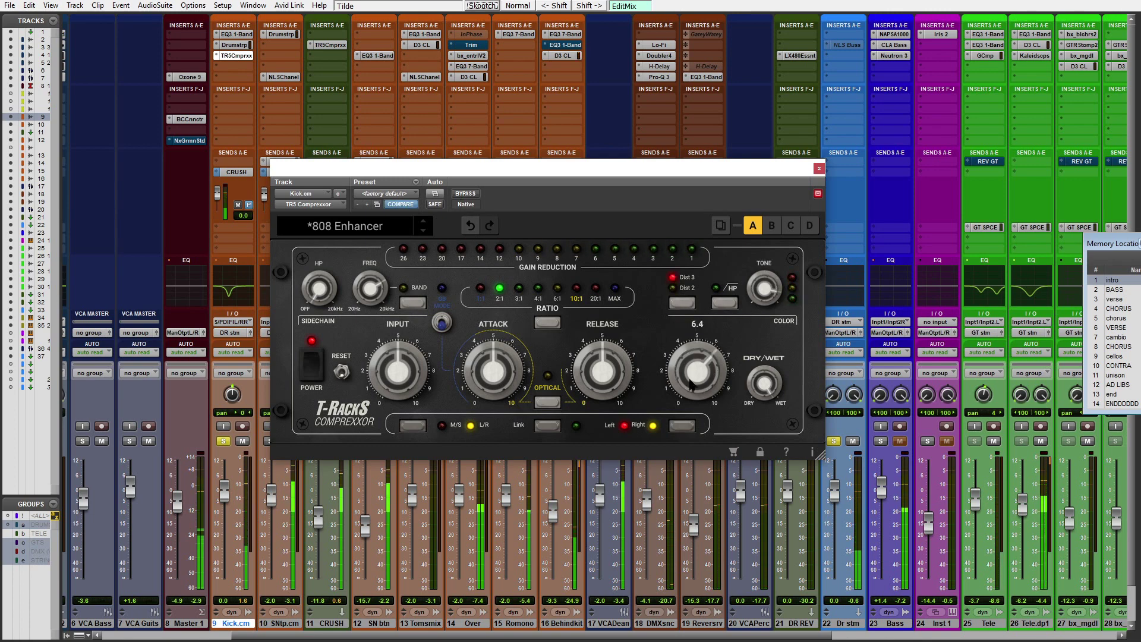
mouse_move(763, 384)
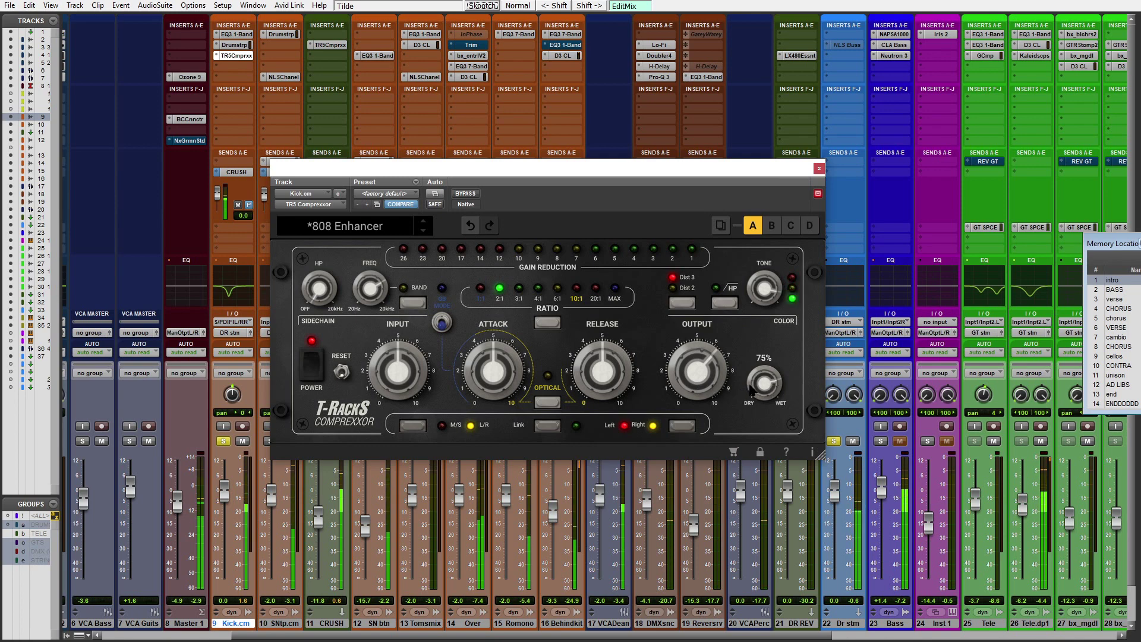
left_click_drag(764, 383, 752, 390)
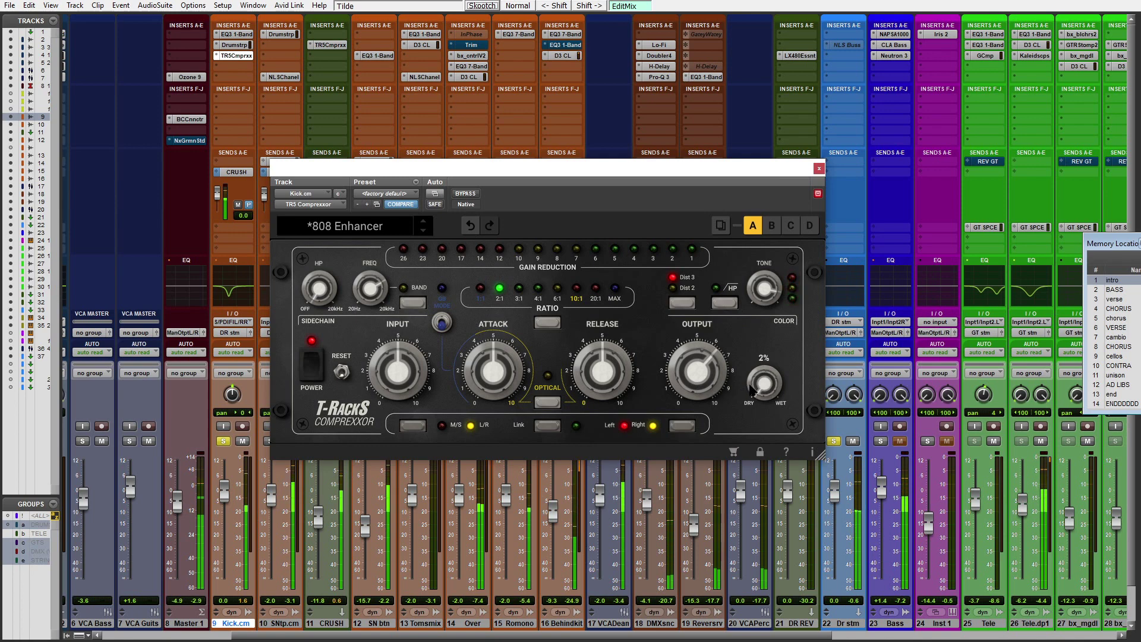
left_click_drag(752, 391, 752, 387)
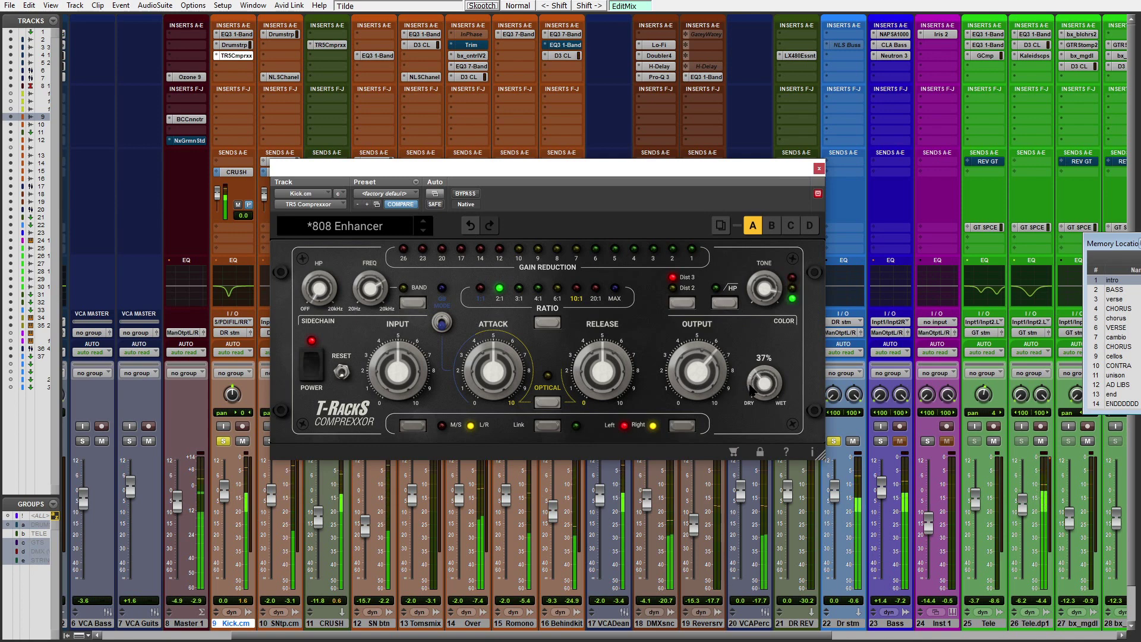
mouse_move(602, 369)
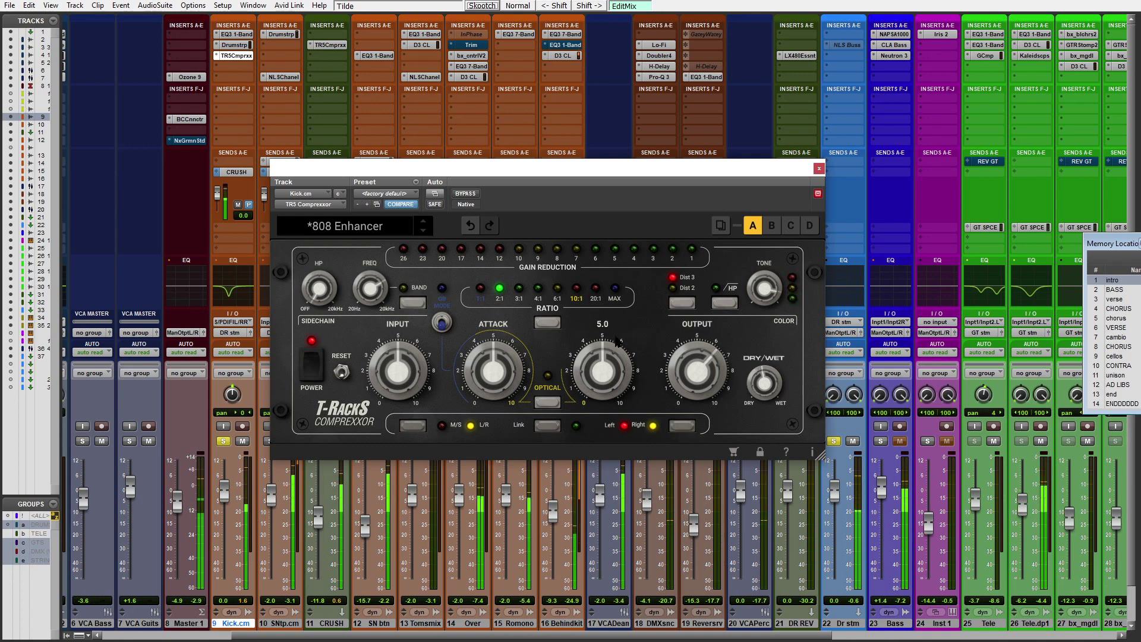
Compare against the preset, change the gain-reduction mode, and raise release toward 7.9, then ease it back.
left_click(401, 203)
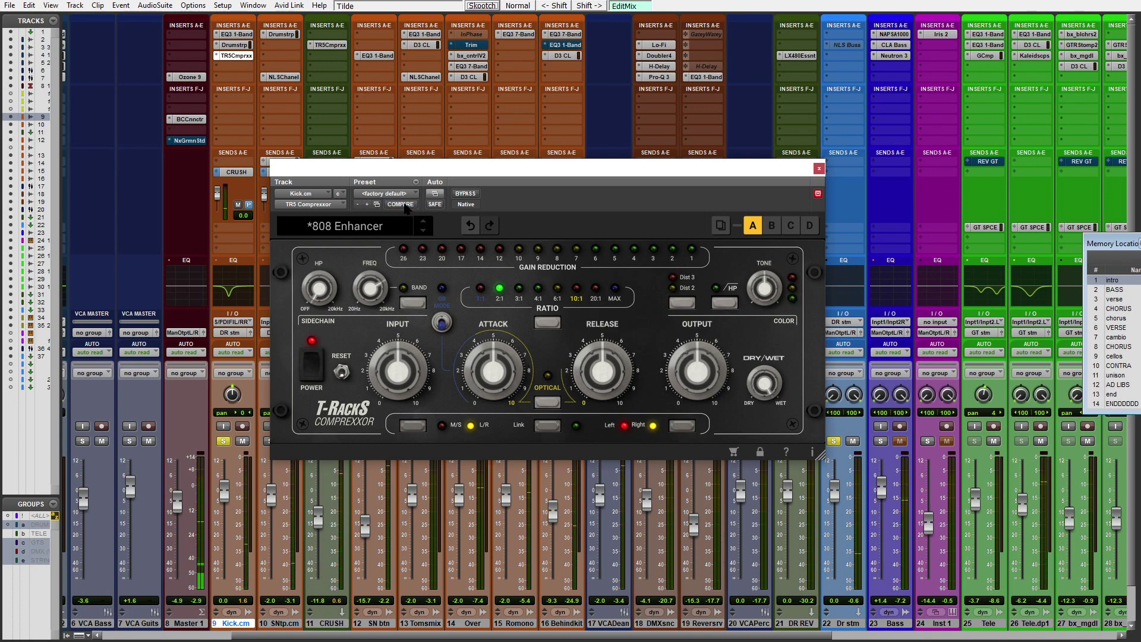
left_click_drag(599, 375, 616, 352)
mouse_move(603, 370)
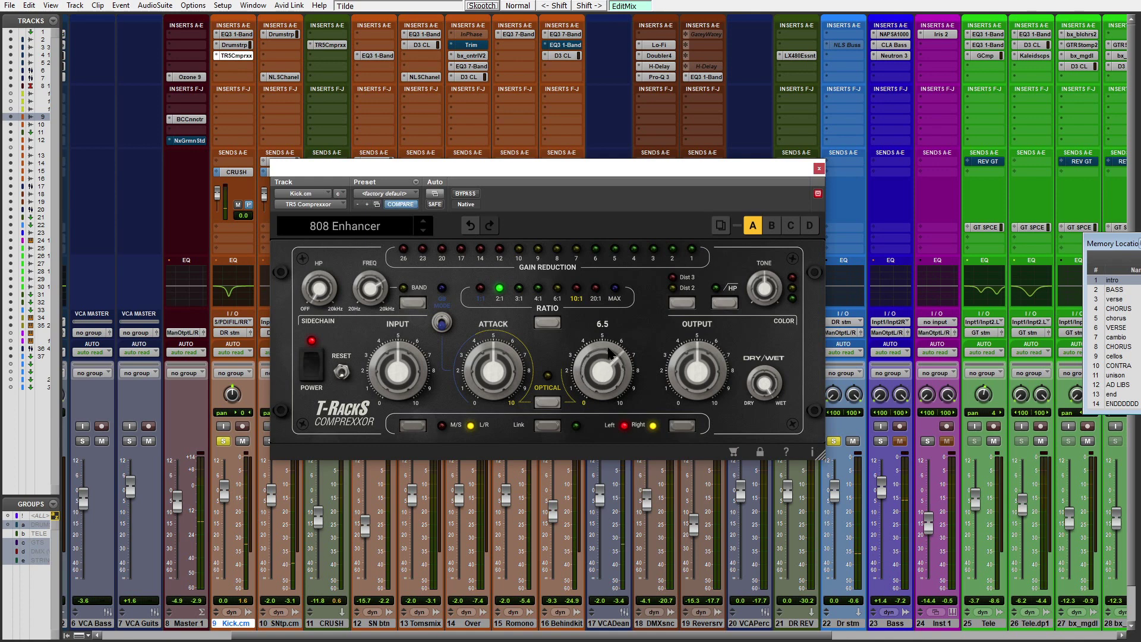
left_click(444, 319)
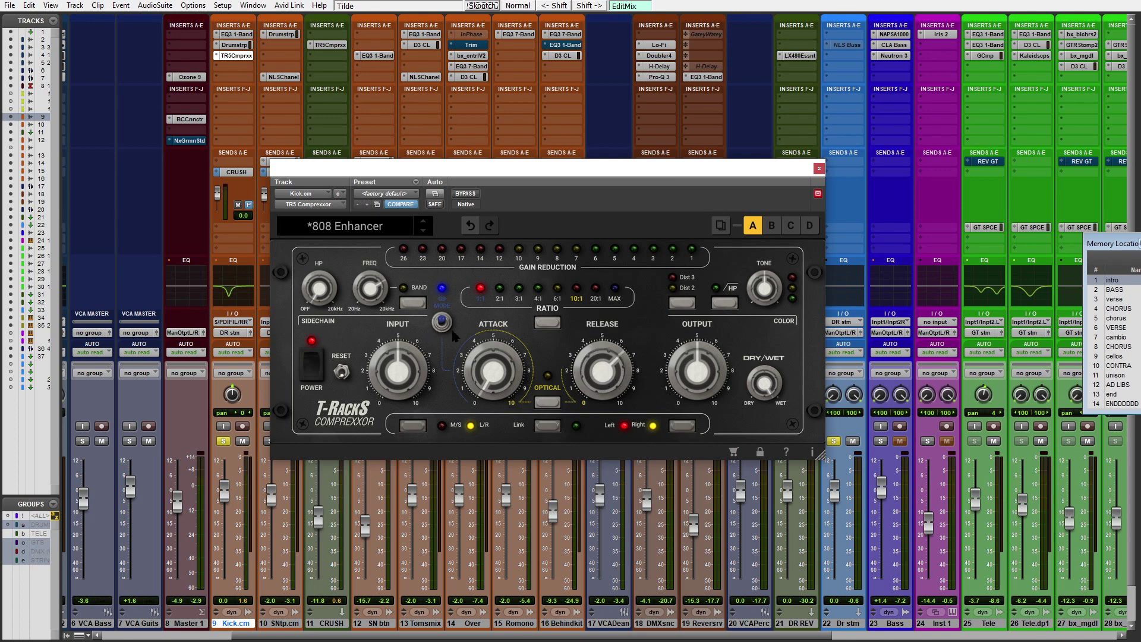
mouse_move(595, 389)
left_mouse_down()
mouse_move(611, 398)
mouse_move(617, 365)
left_mouse_up()
Switch the Kick compressor to optical mode, play and stop to audition, and un-solo Dr stm.
left_click(548, 404)
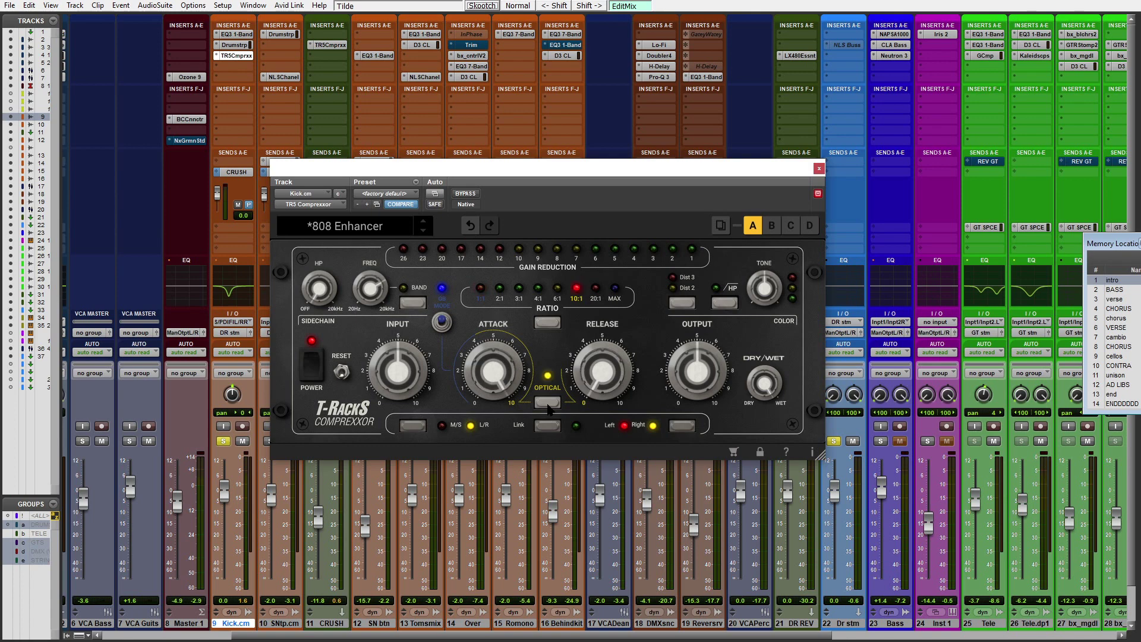
key("space")
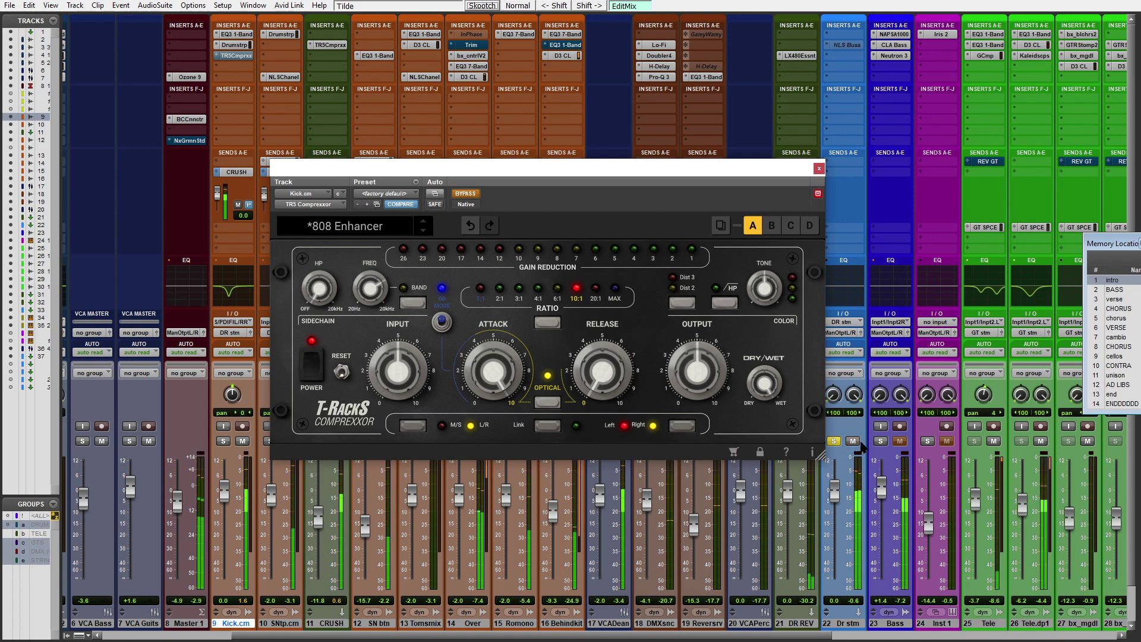
key("space")
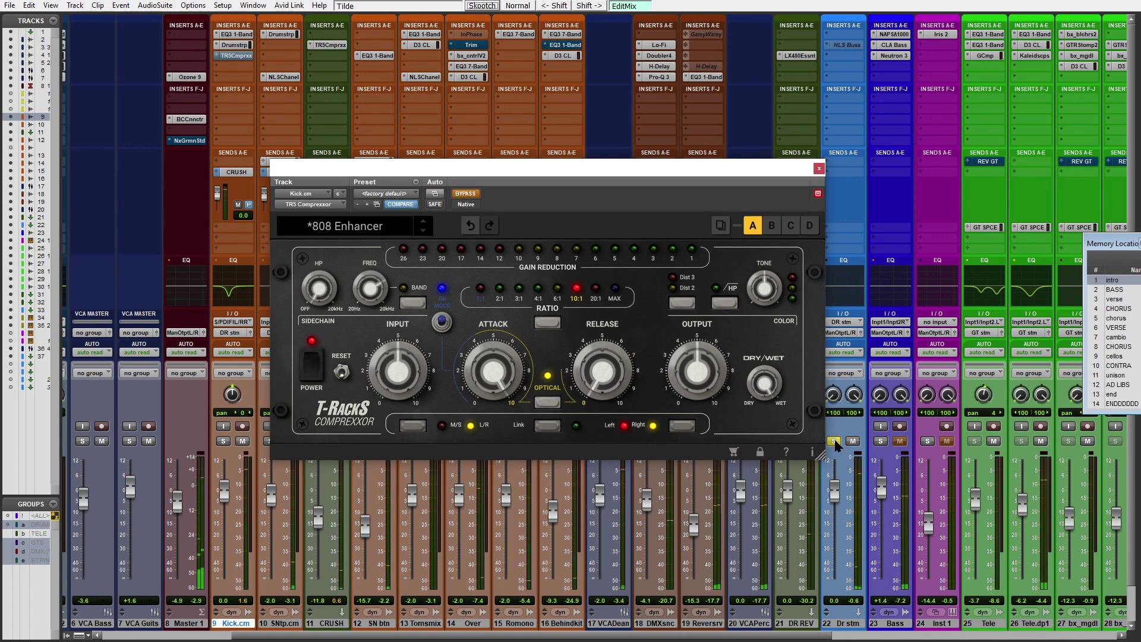
left_click(835, 442)
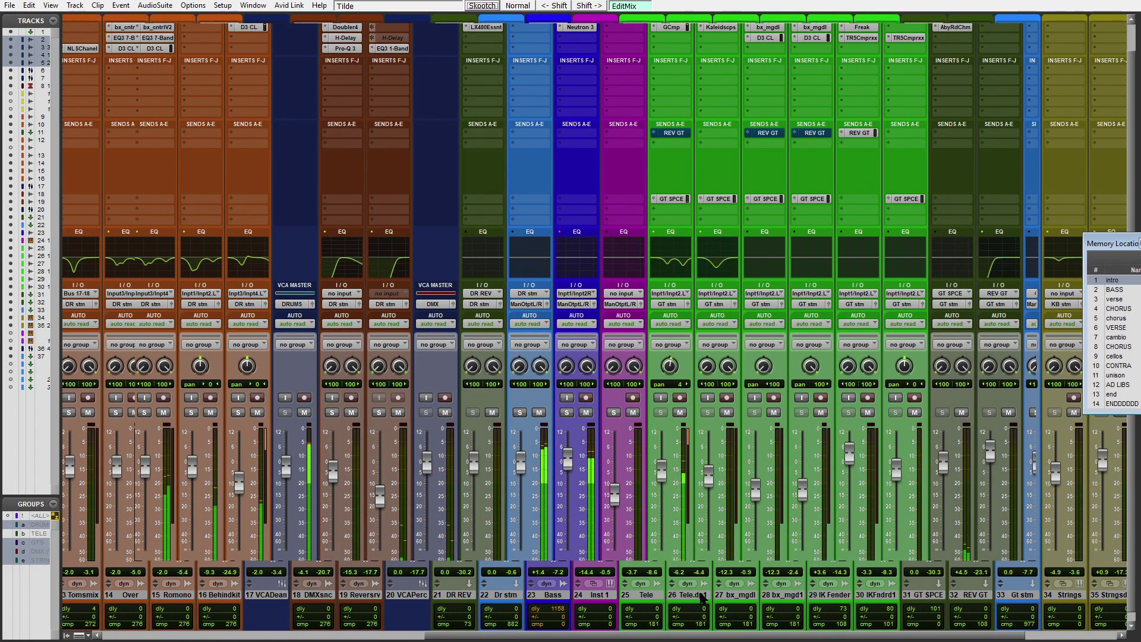